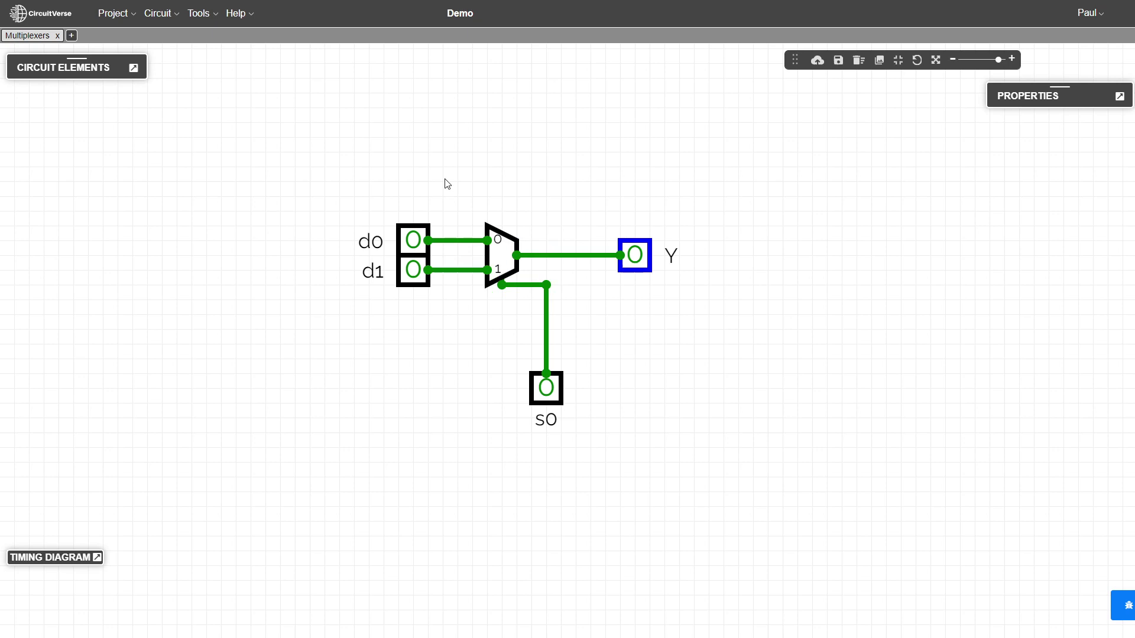
# Step: With s0 at 0, toggle d0 and d1 on the 2-to-1 multiplexer to show Y follows d0
pyautogui.click(502, 255)
pyautogui.click(409, 247)
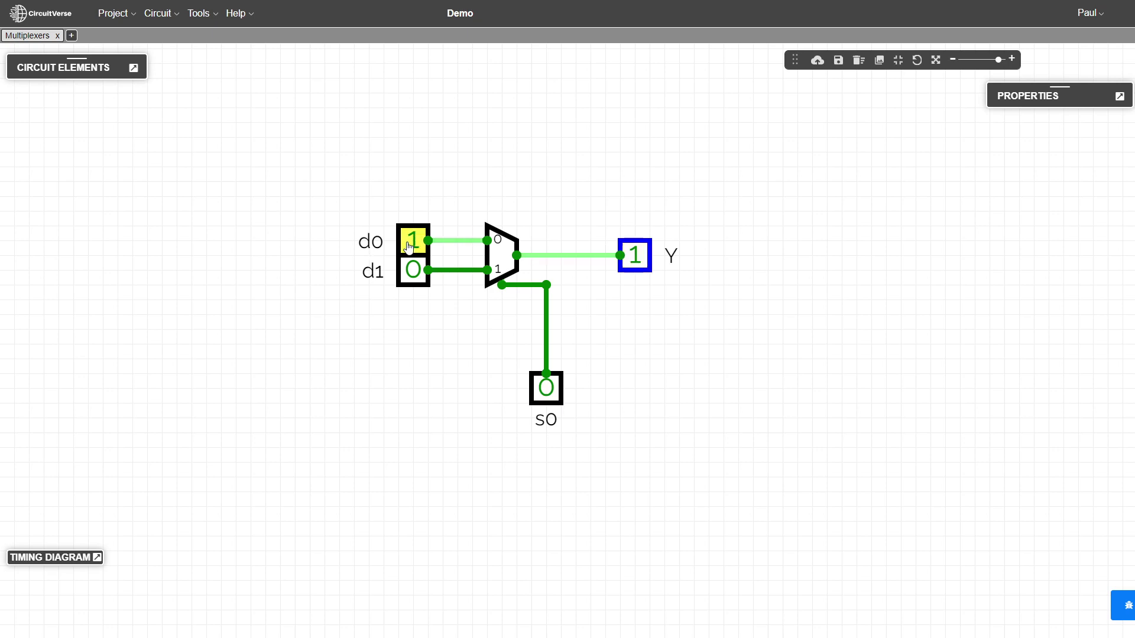
pyautogui.click(409, 247)
pyautogui.click(409, 247)
pyautogui.click(408, 247)
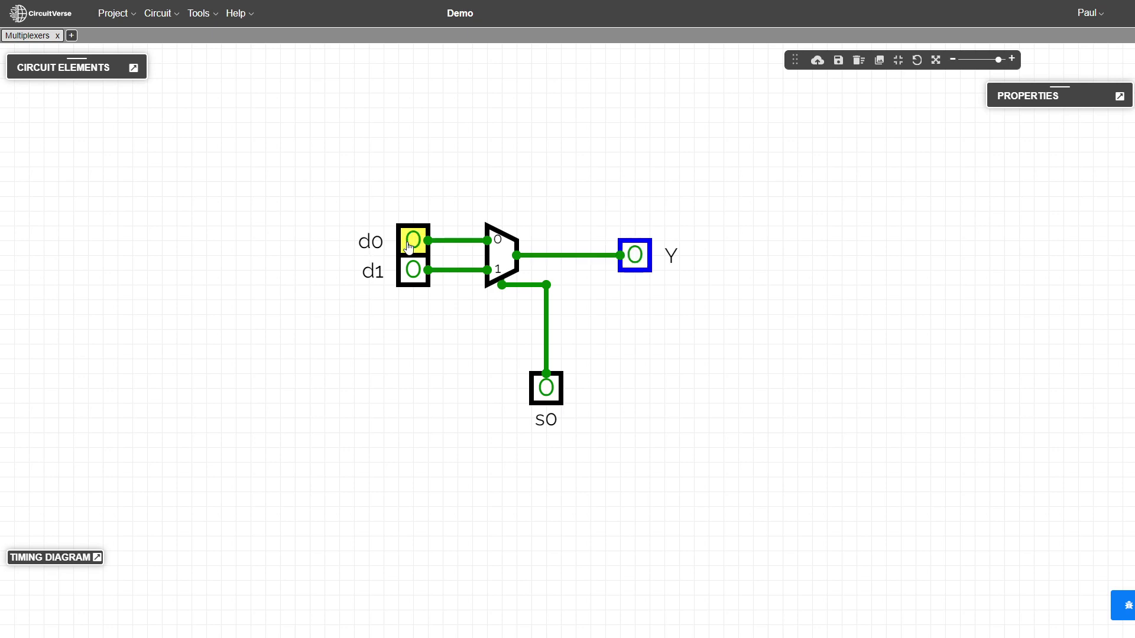
pyautogui.click(412, 277)
pyautogui.click(413, 277)
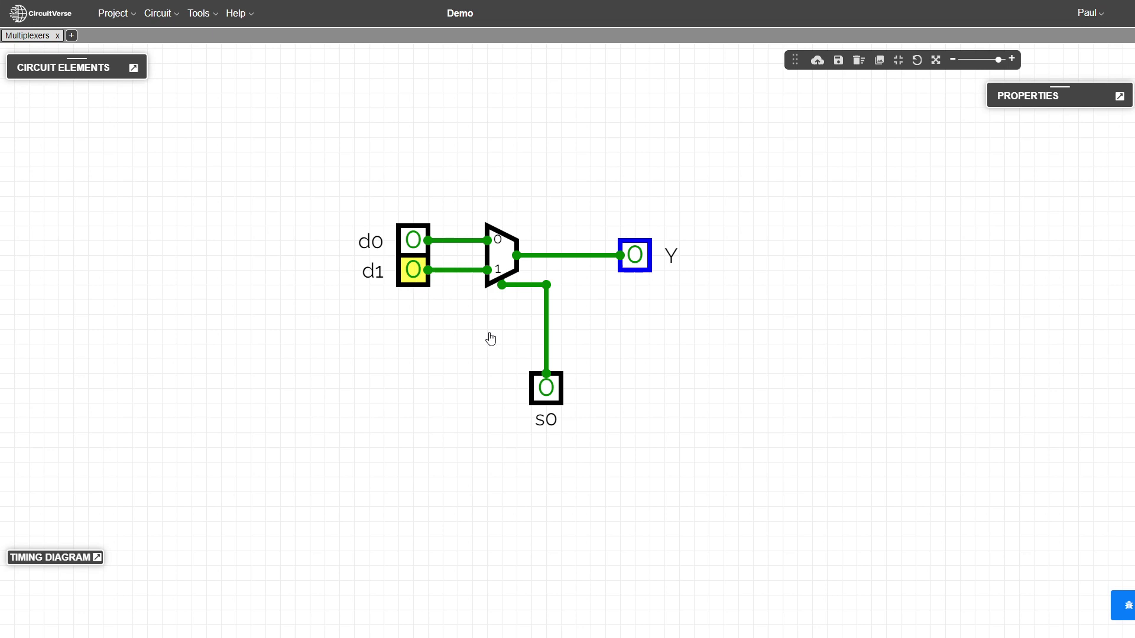
# Step: Set select s0 to 1 and toggle d1 and d0 to show Y now follows d1 only
pyautogui.click(540, 392)
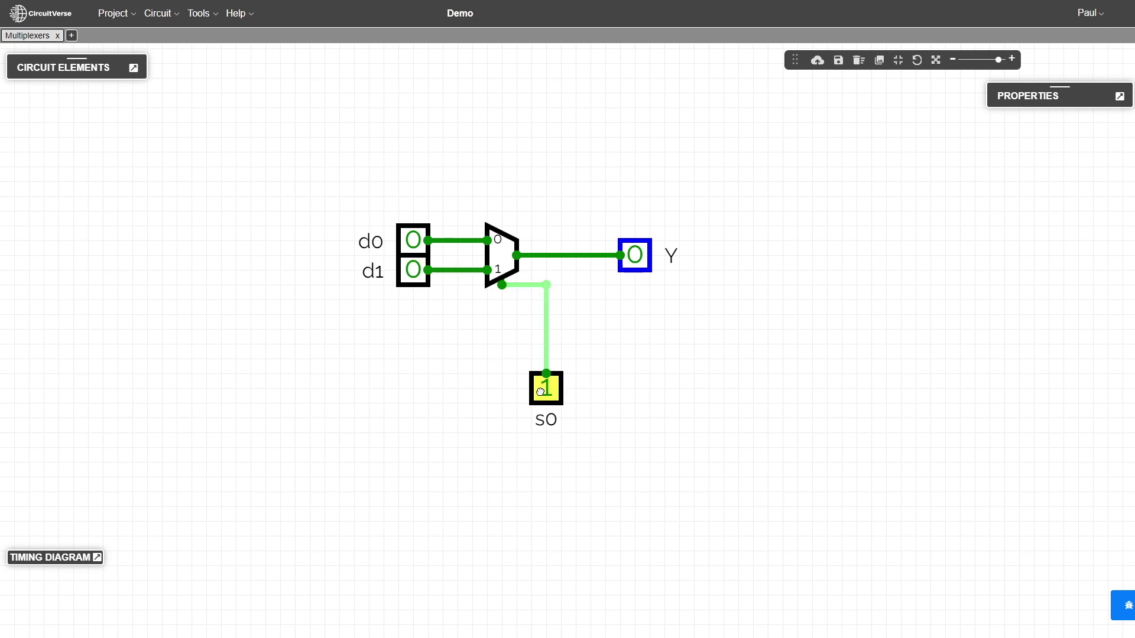
pyautogui.click(407, 276)
pyautogui.click(407, 275)
pyautogui.click(407, 276)
pyautogui.click(407, 276)
pyautogui.click(412, 248)
pyautogui.click(413, 246)
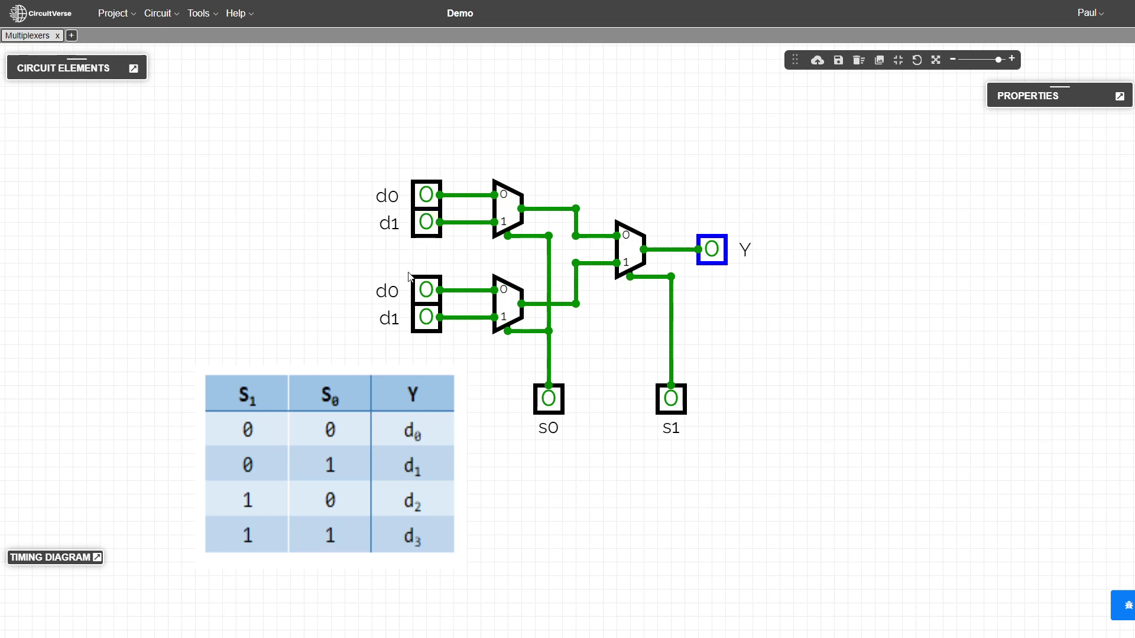
# Step: Label the lower multiplexer's inputs d2 and d3 in Properties, and set d3 to 1
pyautogui.click(390, 298)
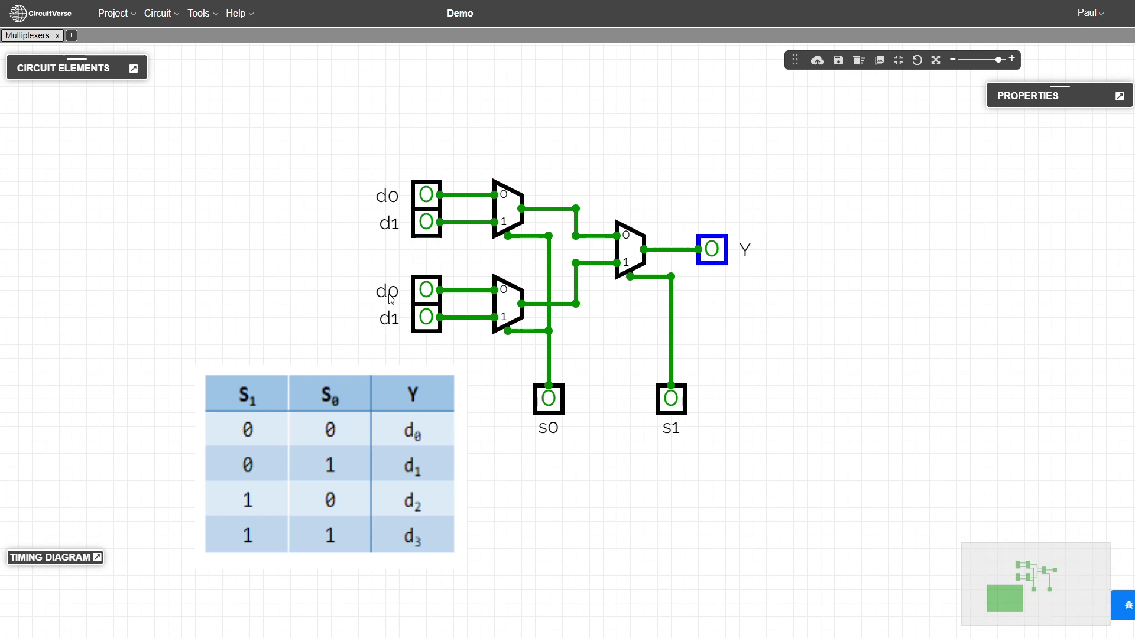
pyautogui.click(426, 289)
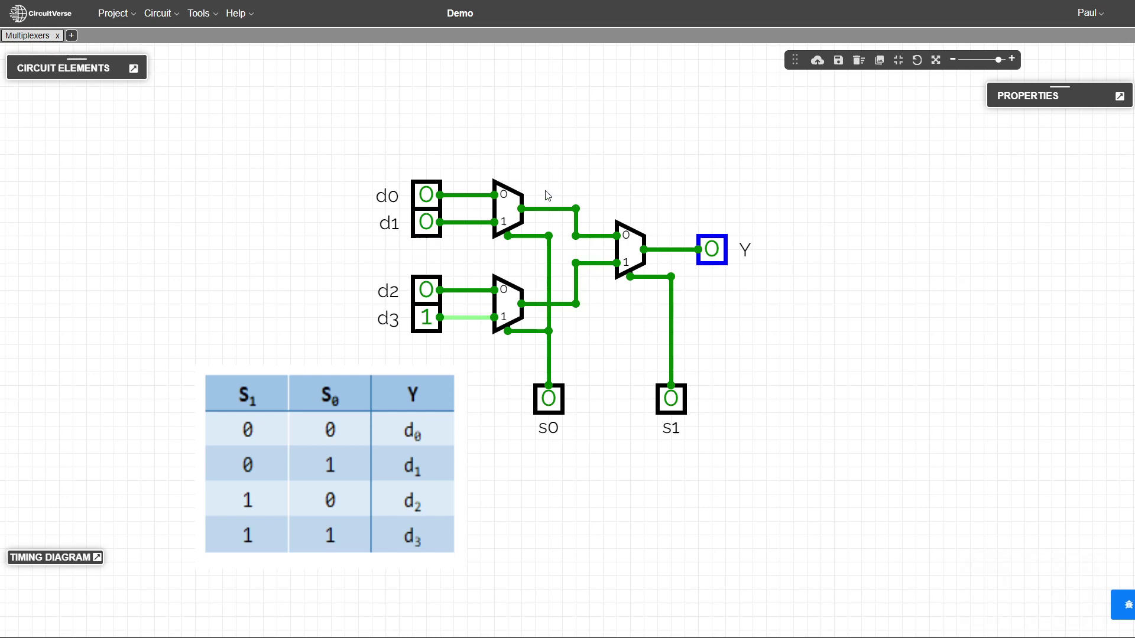
pyautogui.click(178, 250)
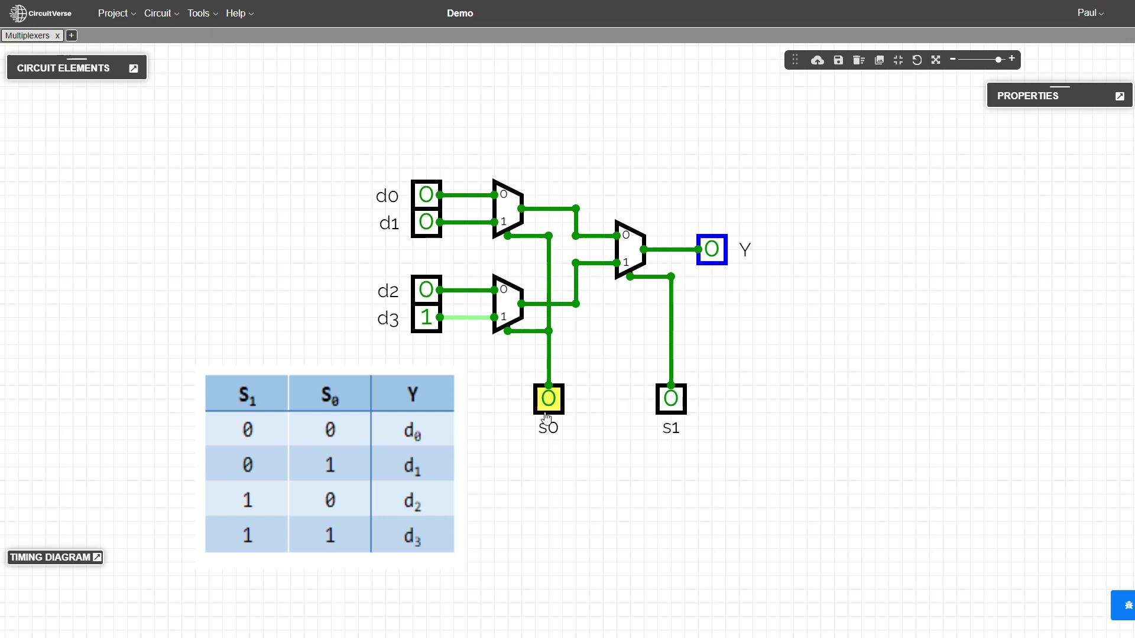
# Step: With both selects at 0, set d0 to 1 and toggle d2, d3 and d0 to show Y follows d0
pyautogui.click(426, 195)
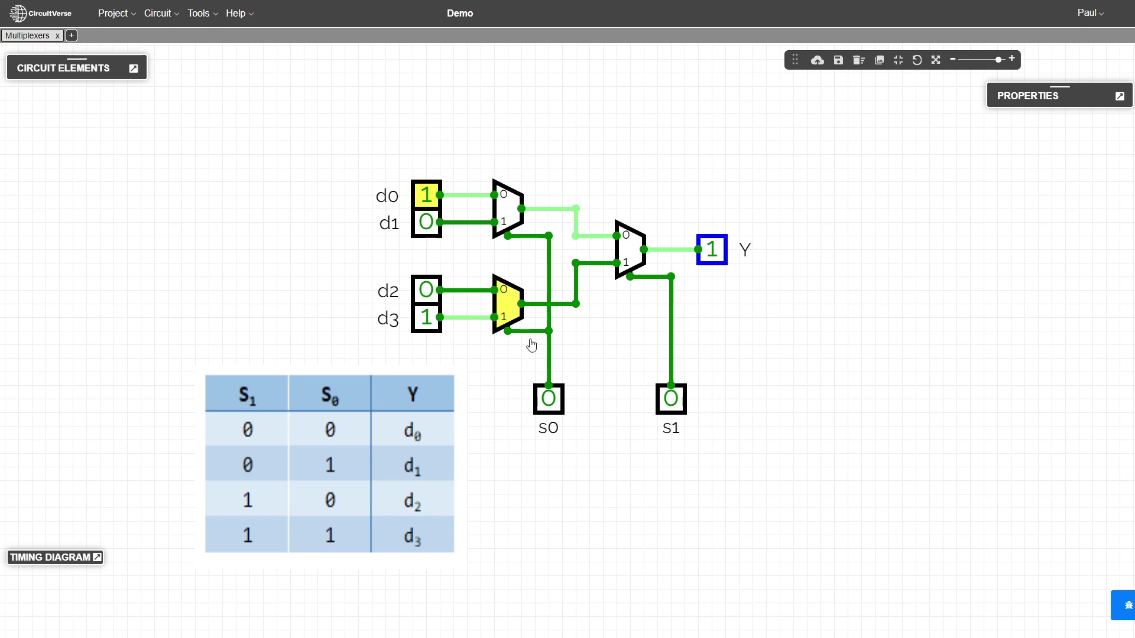
pyautogui.click(425, 291)
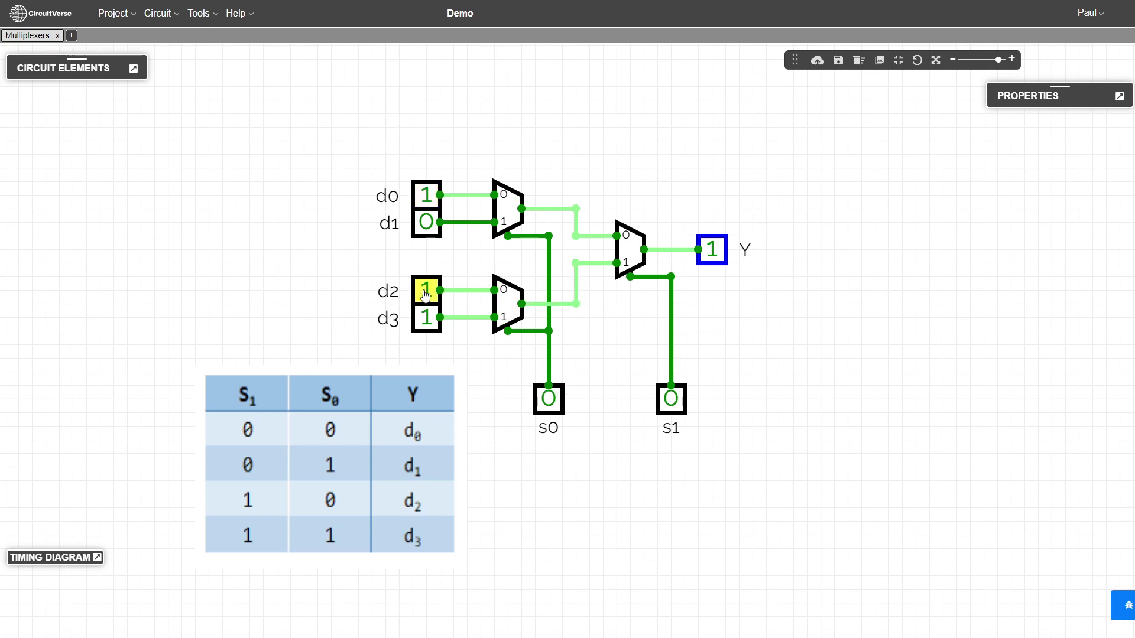
pyautogui.click(426, 319)
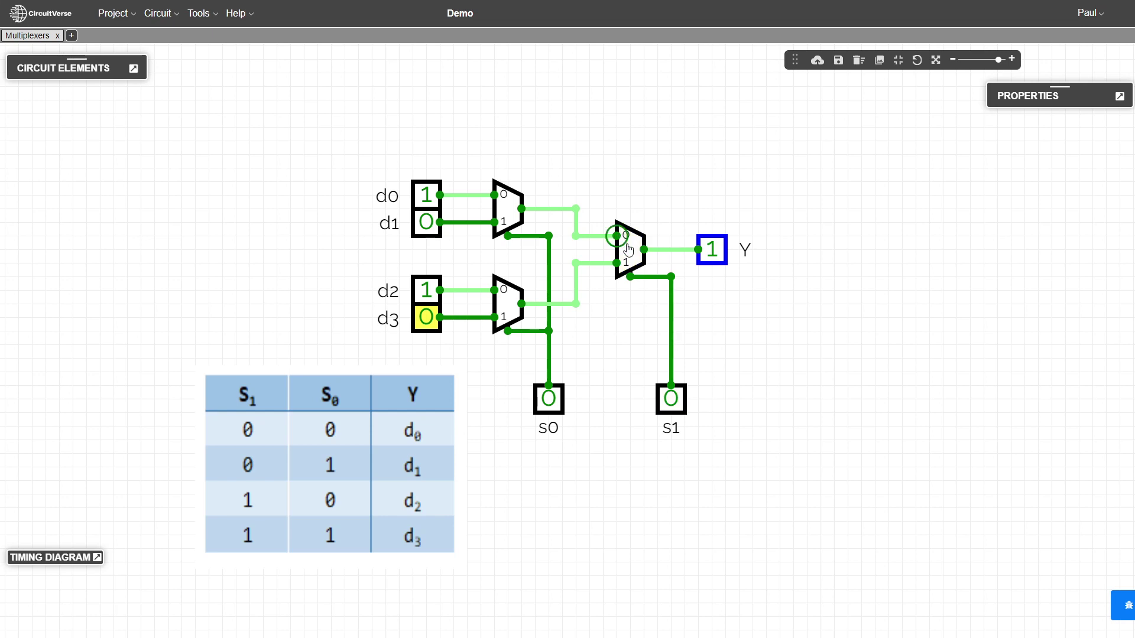
pyautogui.click(430, 197)
pyautogui.click(425, 199)
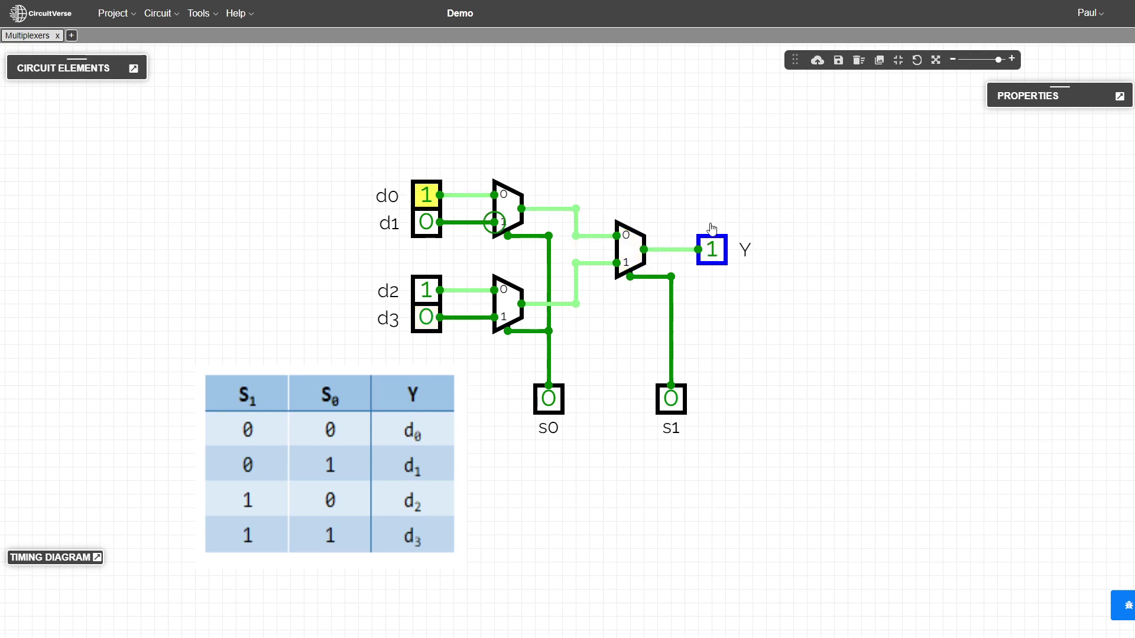
pyautogui.click(424, 292)
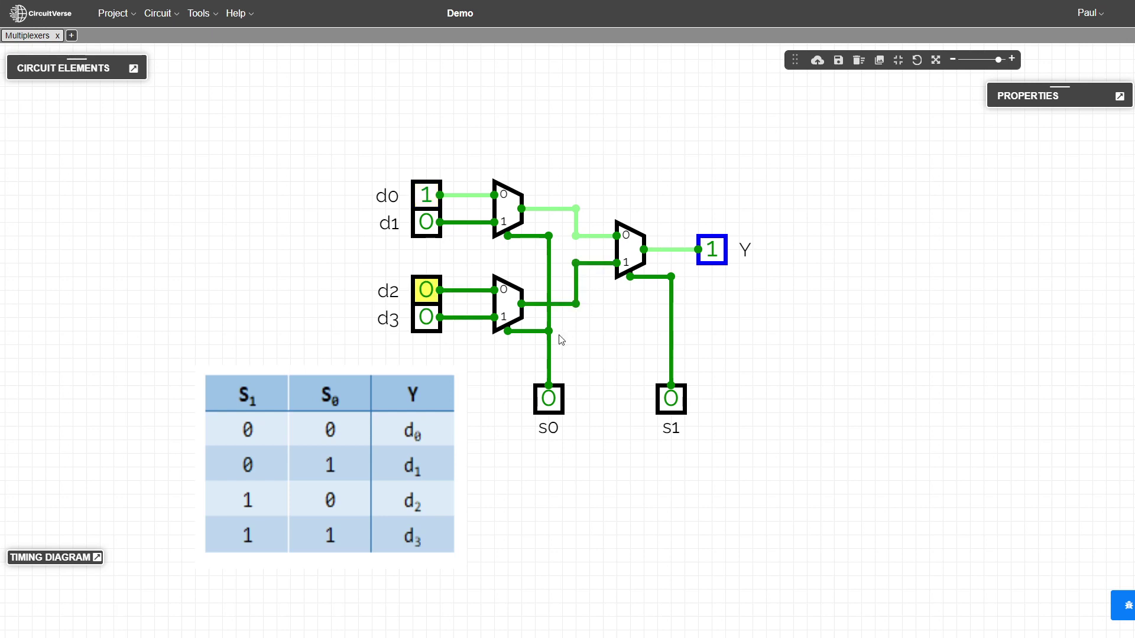
# Step: Set select s0 to 1 and toggle d2 on and off to check Y
pyautogui.click(556, 406)
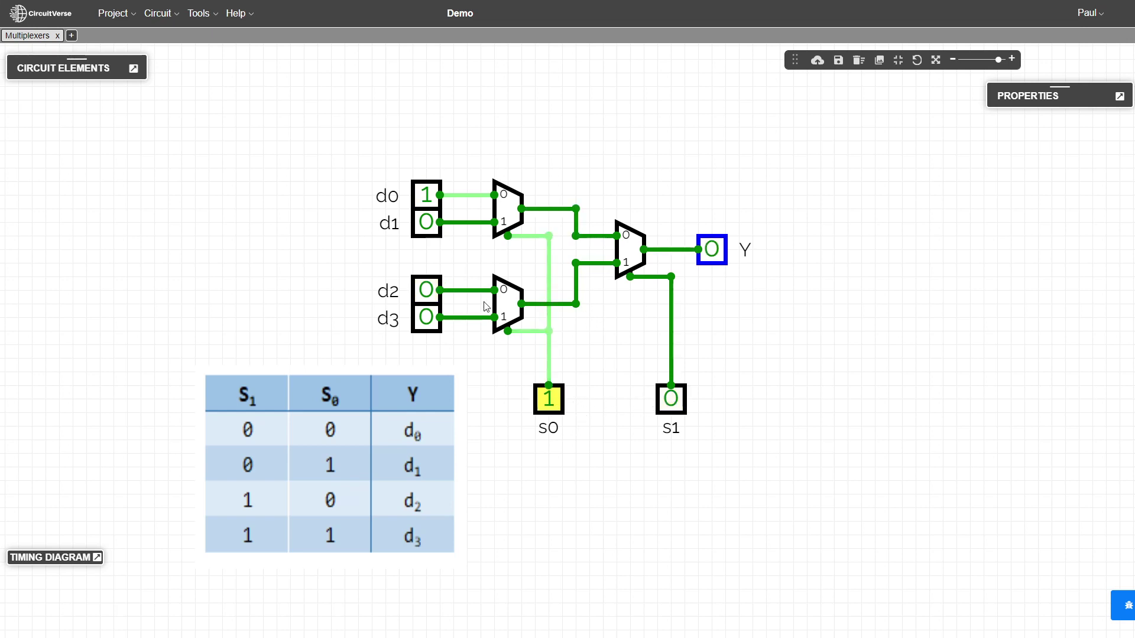
pyautogui.click(422, 294)
pyautogui.click(421, 291)
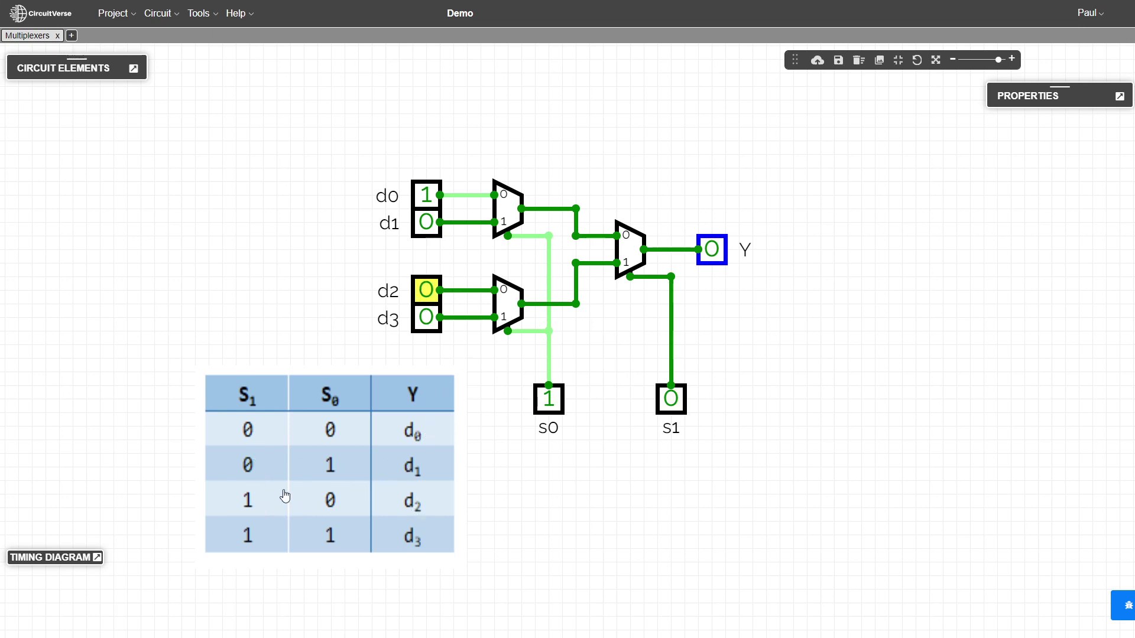
# Step: Set s0 to 0 and s1 to 1, clear d0, and toggle d2 so Y follows it
pyautogui.click(547, 400)
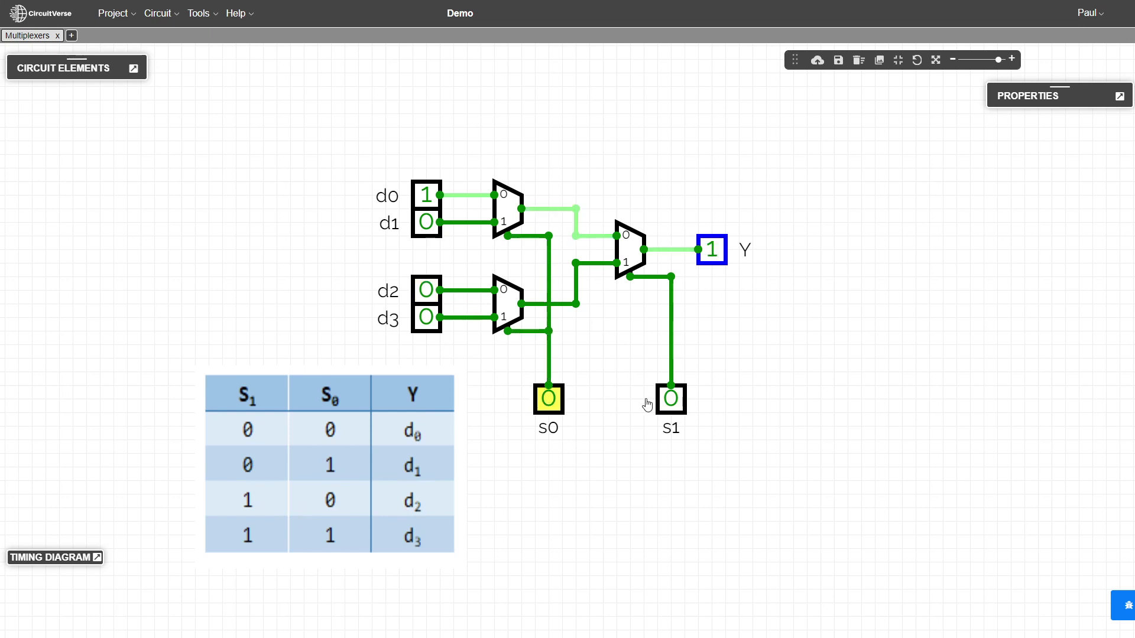
pyautogui.click(671, 401)
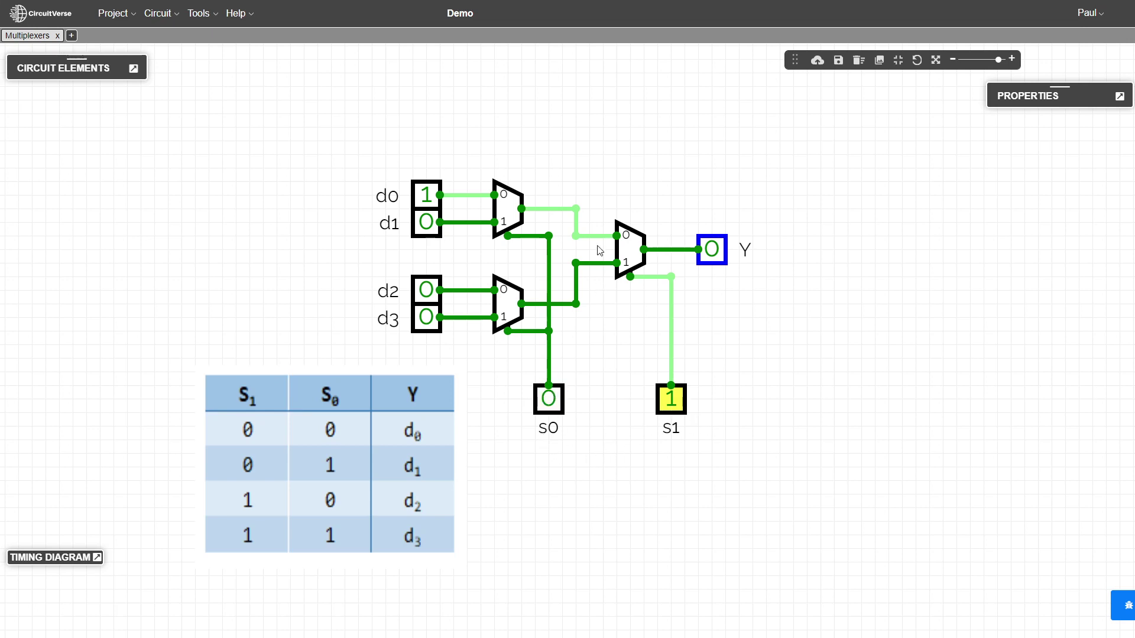
pyautogui.click(427, 289)
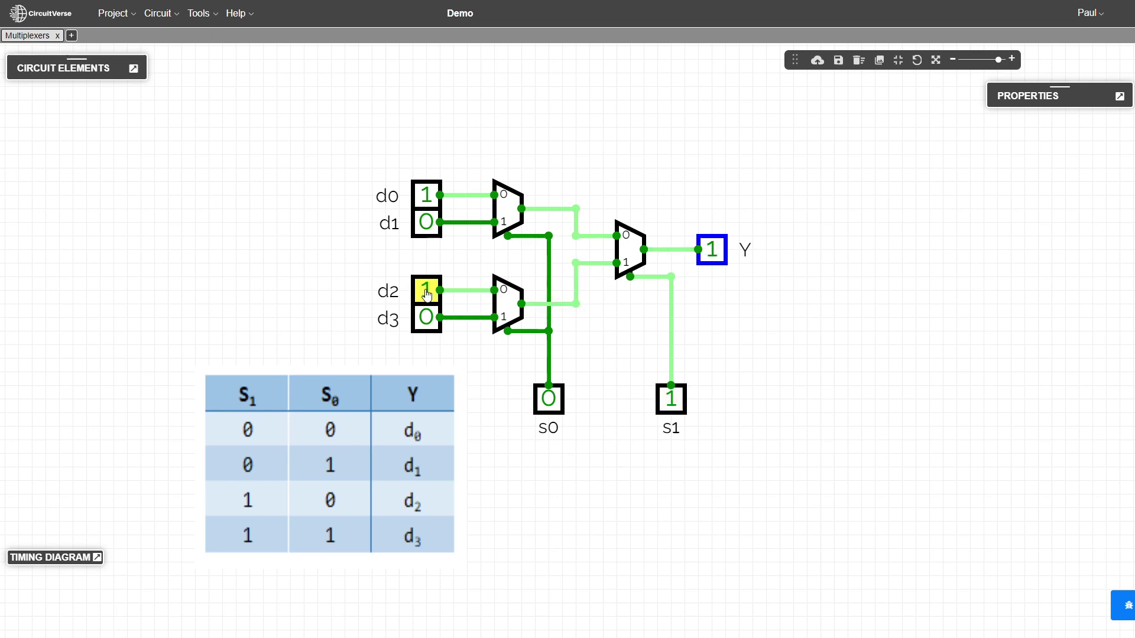
pyautogui.click(426, 195)
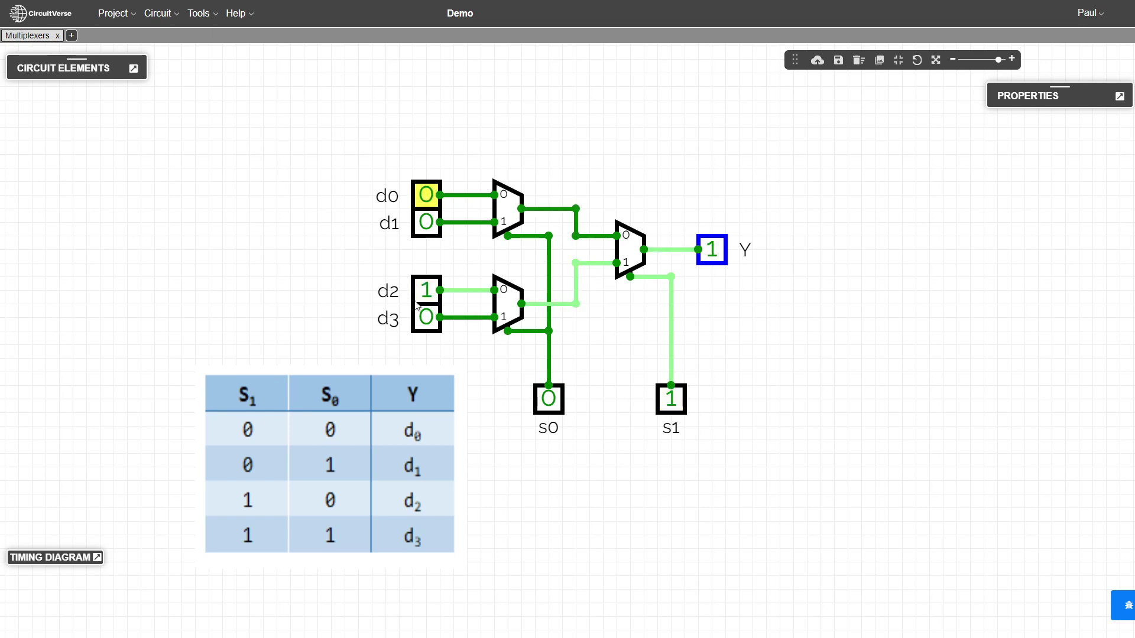
pyautogui.click(427, 293)
pyautogui.click(426, 296)
pyautogui.click(426, 296)
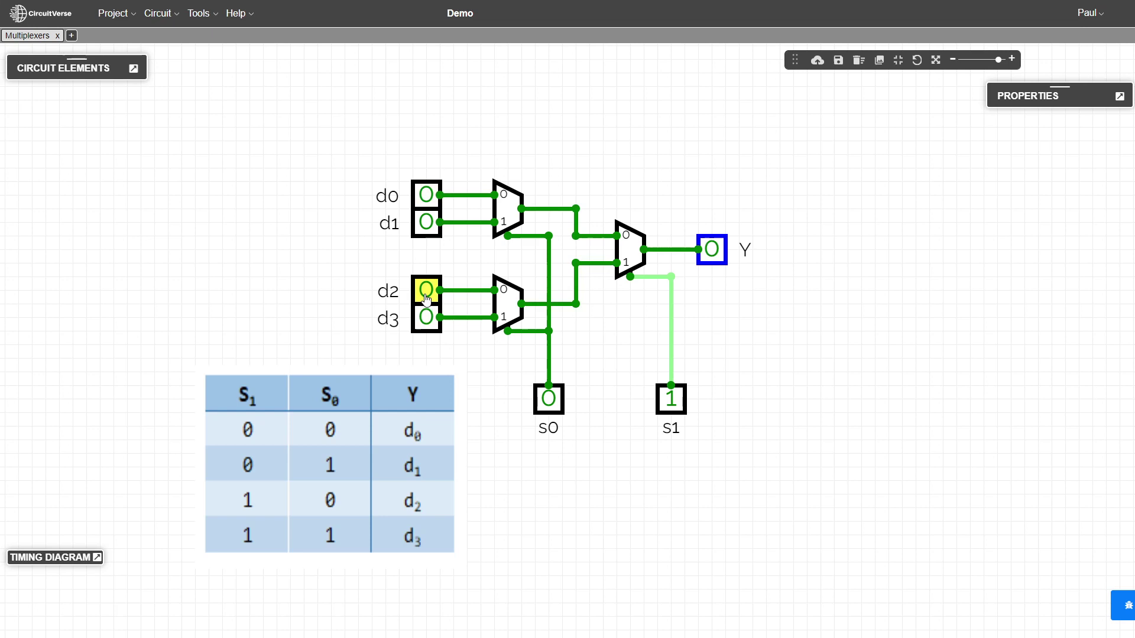
pyautogui.click(426, 296)
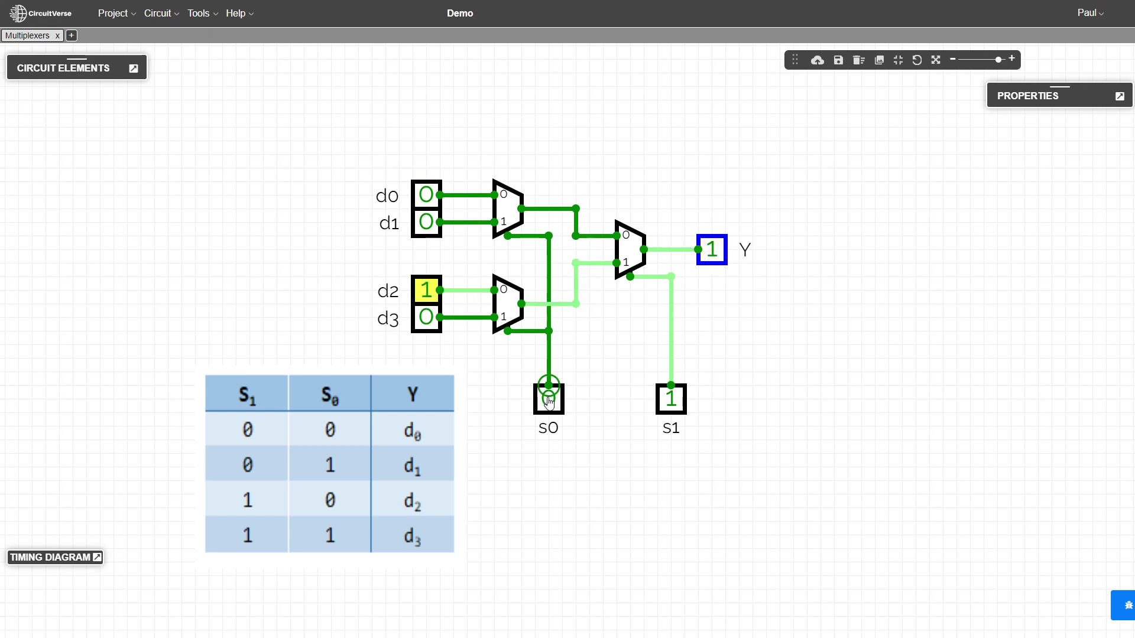
# Step: Set s0 to 1, return d2 to 0, and toggle d3 to show Y follows d3
pyautogui.click(549, 399)
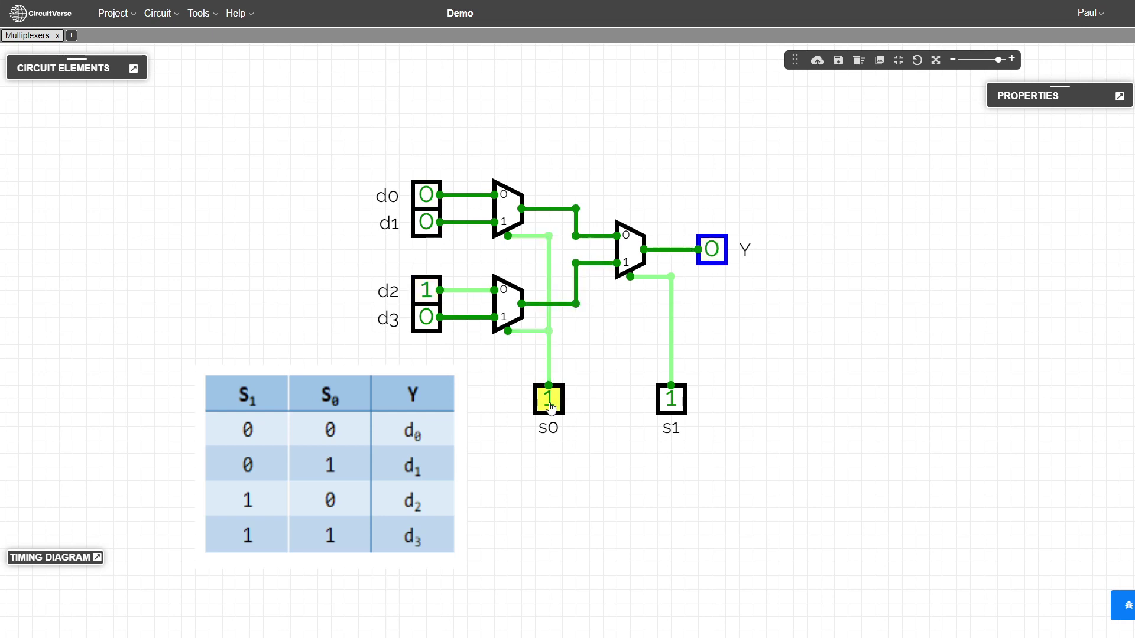
pyautogui.click(426, 290)
pyautogui.click(425, 319)
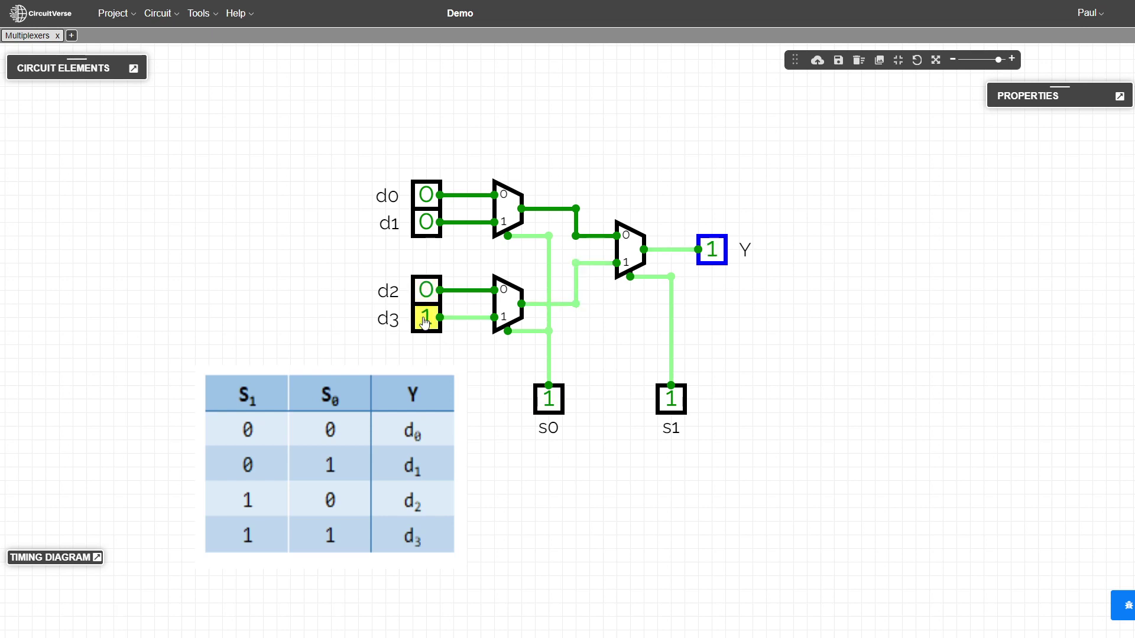
pyautogui.click(425, 319)
pyautogui.click(423, 318)
pyautogui.click(425, 322)
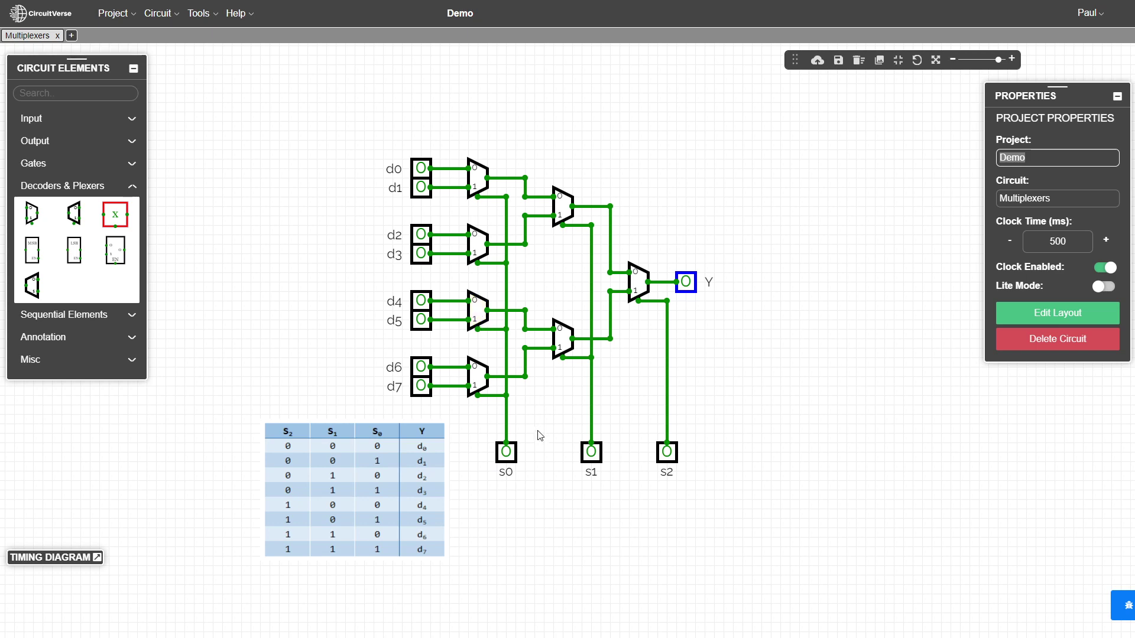
pyautogui.click(506, 455)
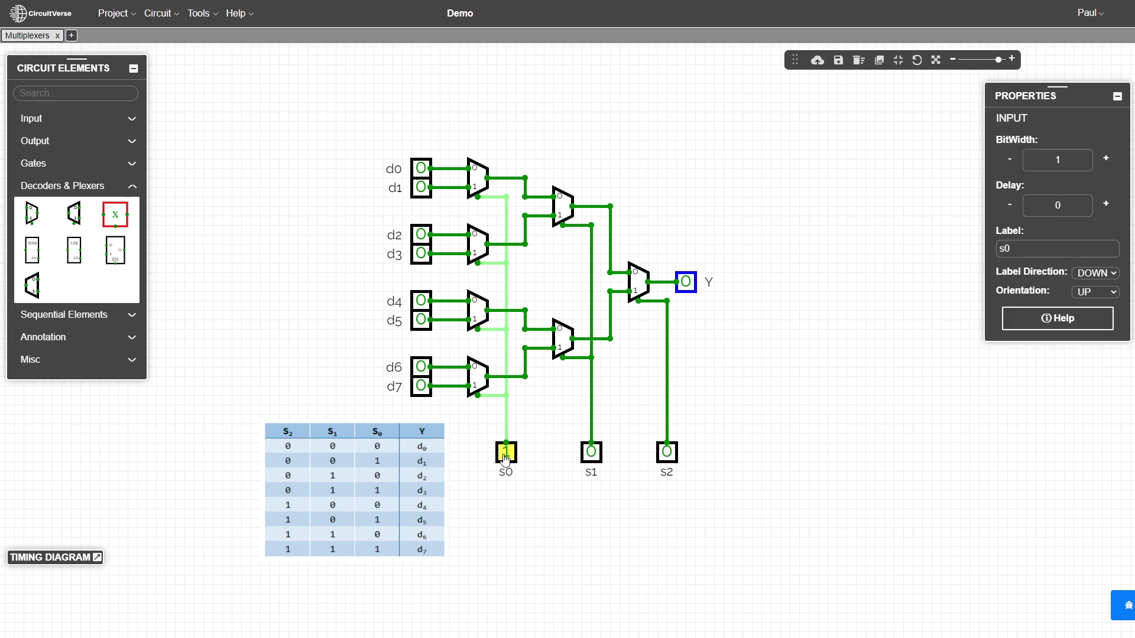
pyautogui.click(508, 452)
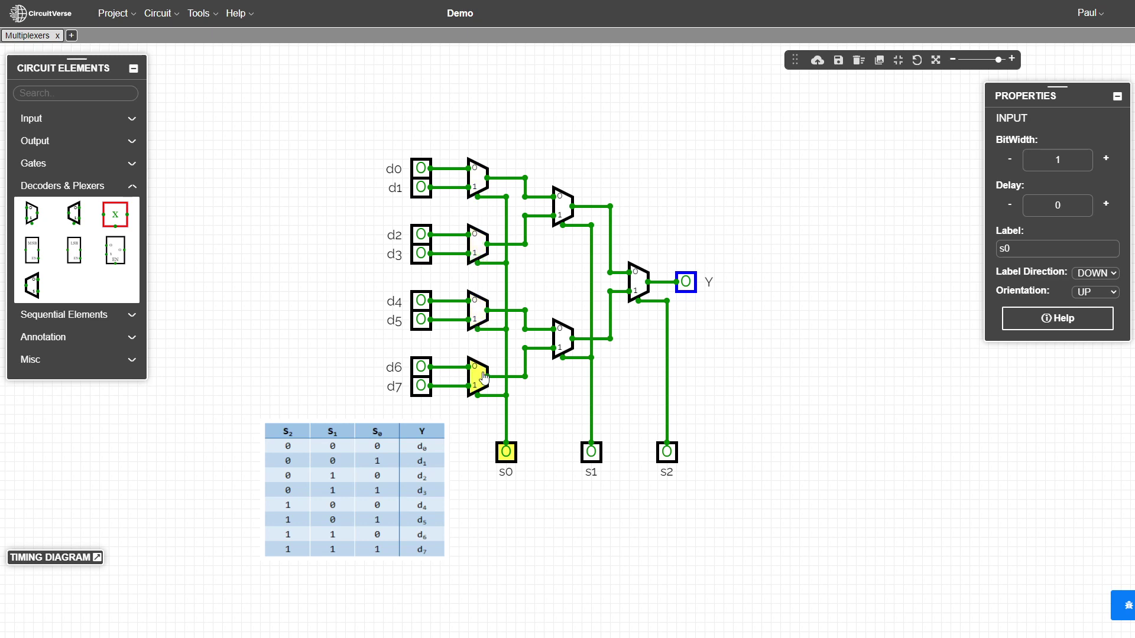
pyautogui.click(594, 455)
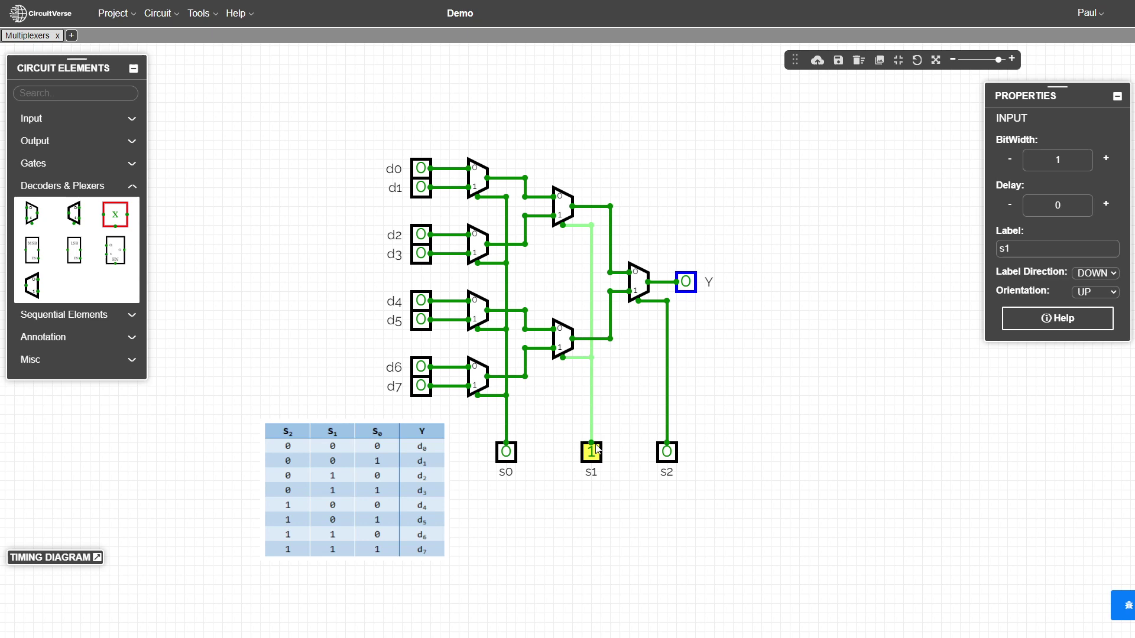
pyautogui.click(592, 456)
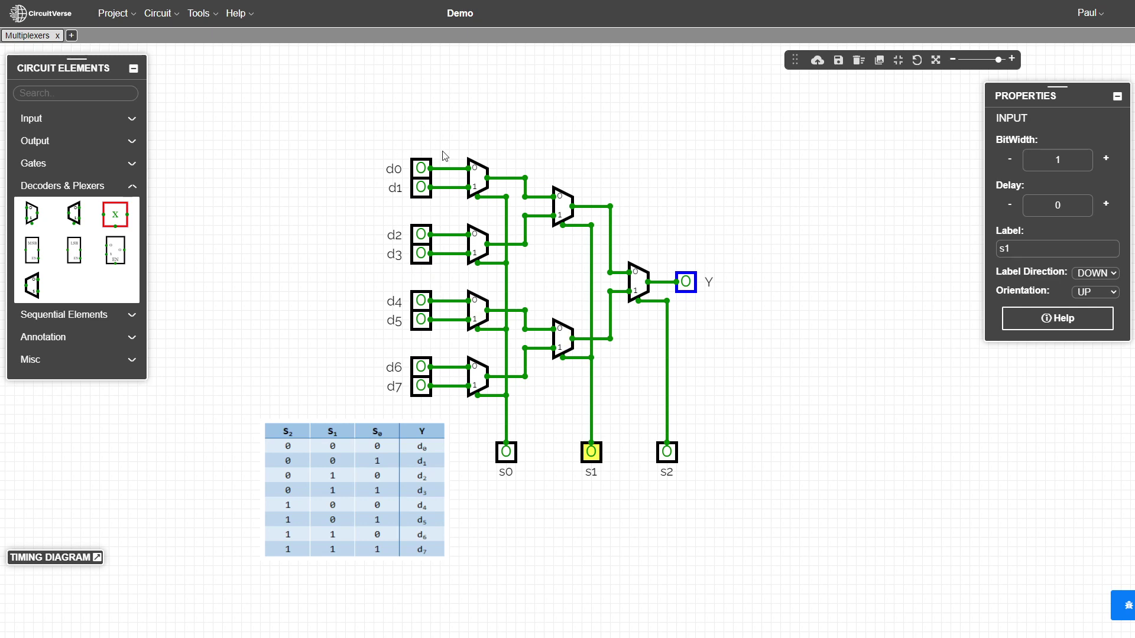
pyautogui.click(591, 453)
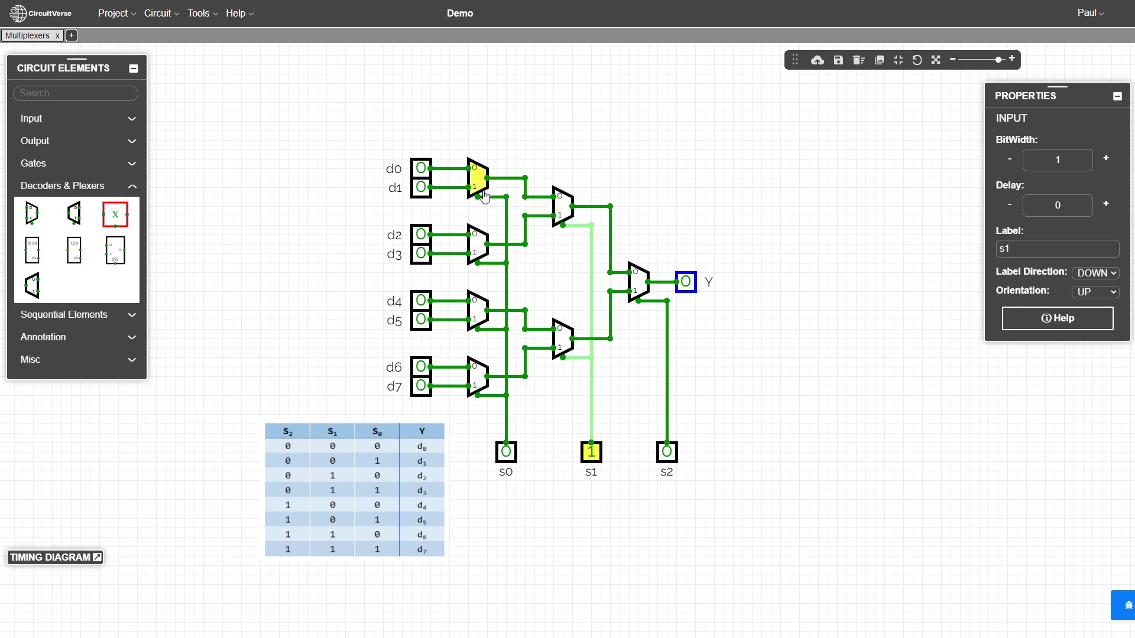
pyautogui.click(591, 452)
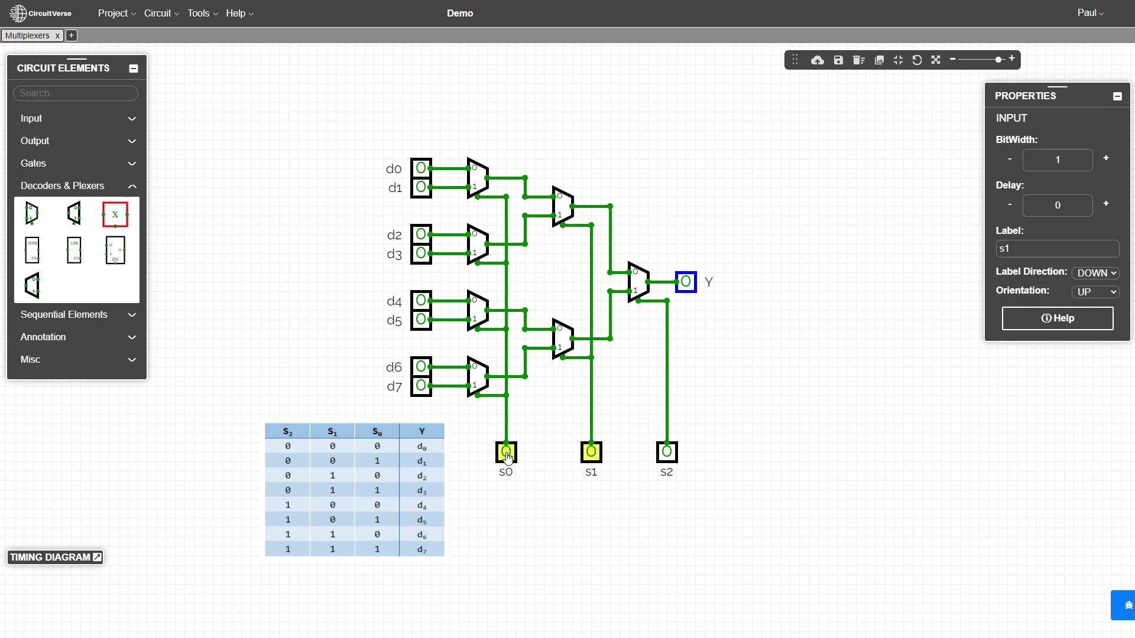
pyautogui.click(507, 453)
pyautogui.click(507, 453)
pyautogui.click(507, 453)
pyautogui.click(506, 453)
# Step: Set select s2 to 1 and toggle d4 on and off to show Y follows d4
pyautogui.click(568, 536)
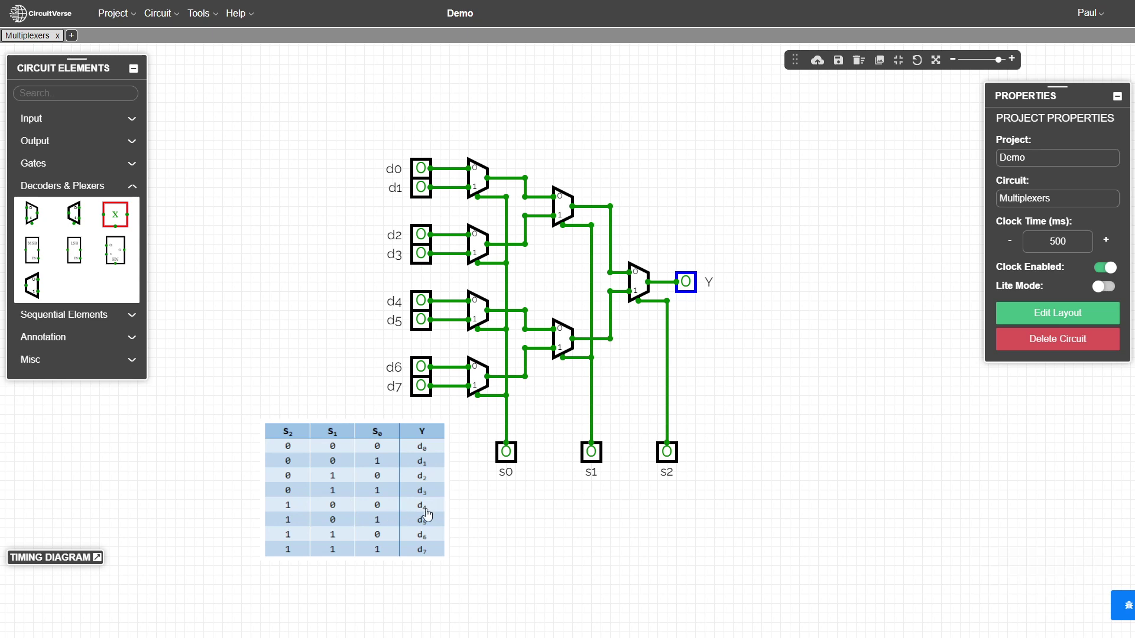
pyautogui.click(666, 452)
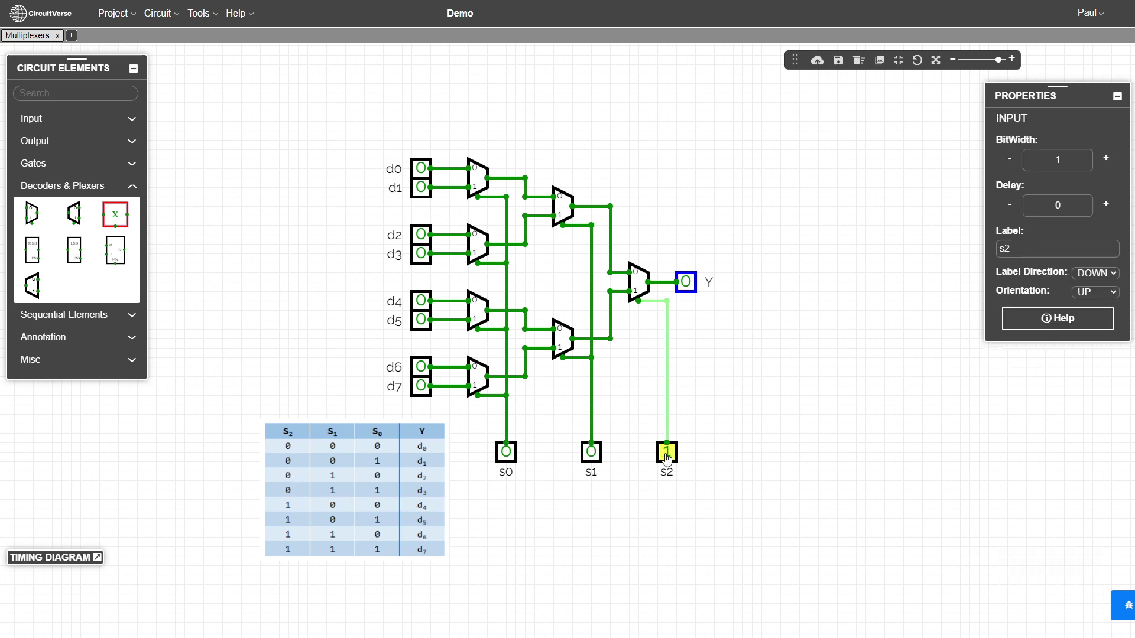
pyautogui.click(421, 302)
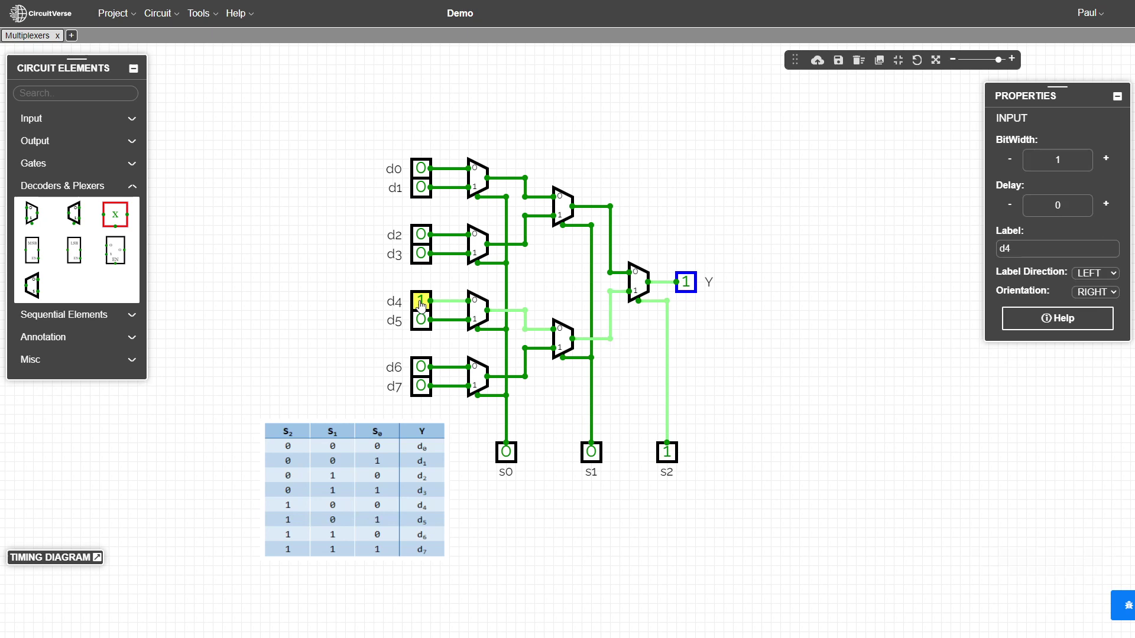
pyautogui.click(421, 303)
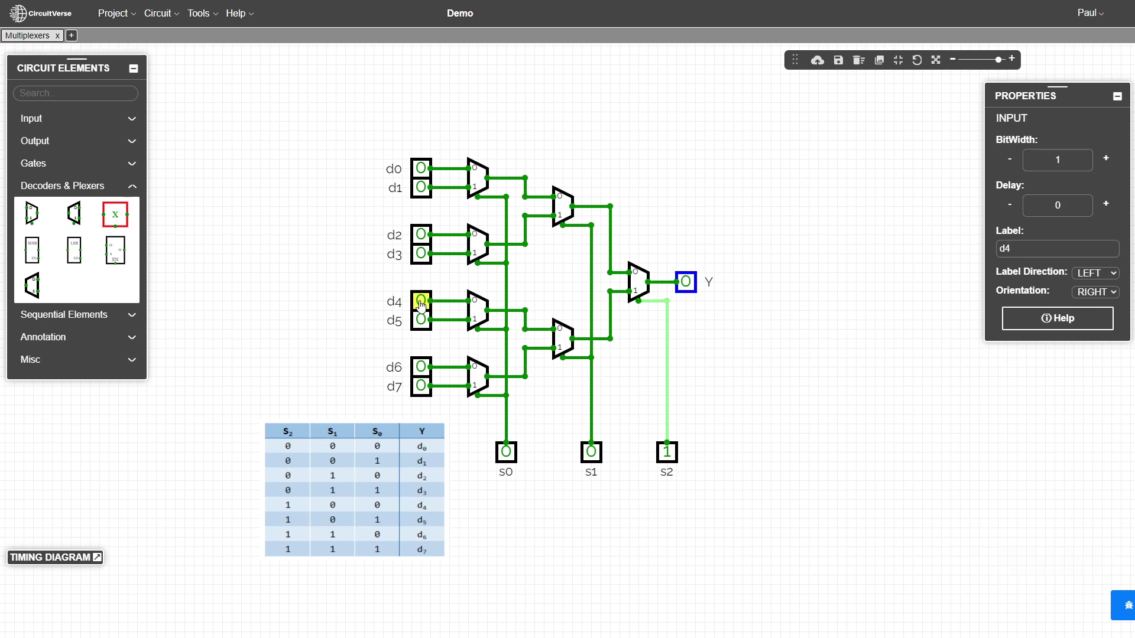
pyautogui.click(420, 303)
pyautogui.click(421, 303)
# Step: Set select s1 to 1 and toggle d6, leaving it at 0, as Y follows
pyautogui.click(591, 452)
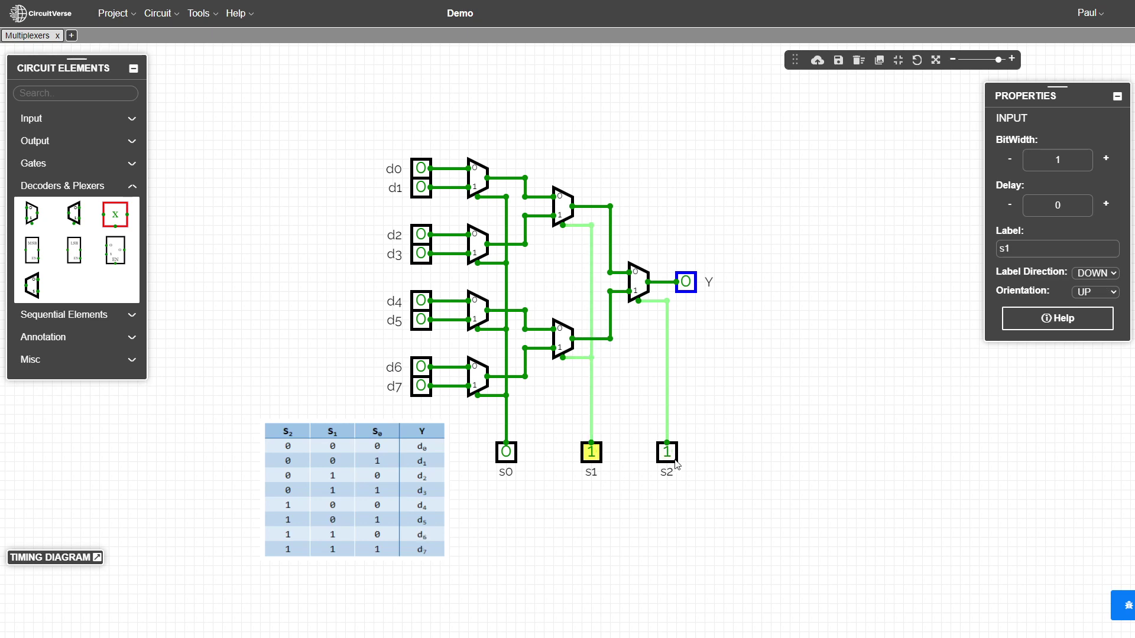
pyautogui.click(421, 367)
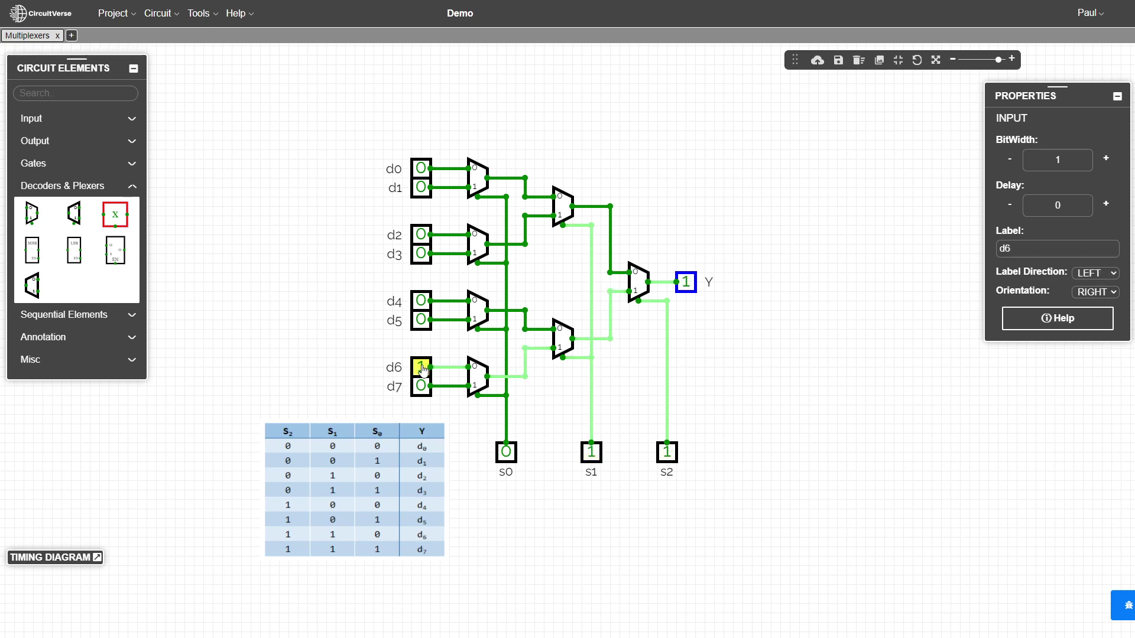
pyautogui.click(420, 367)
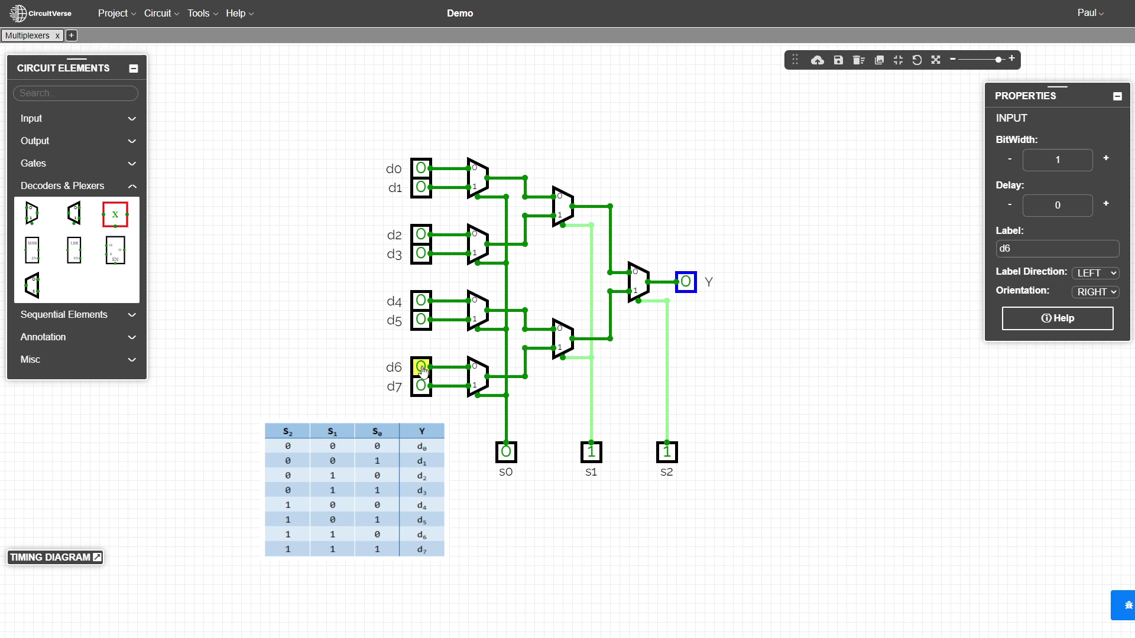
pyautogui.click(421, 367)
pyautogui.click(421, 367)
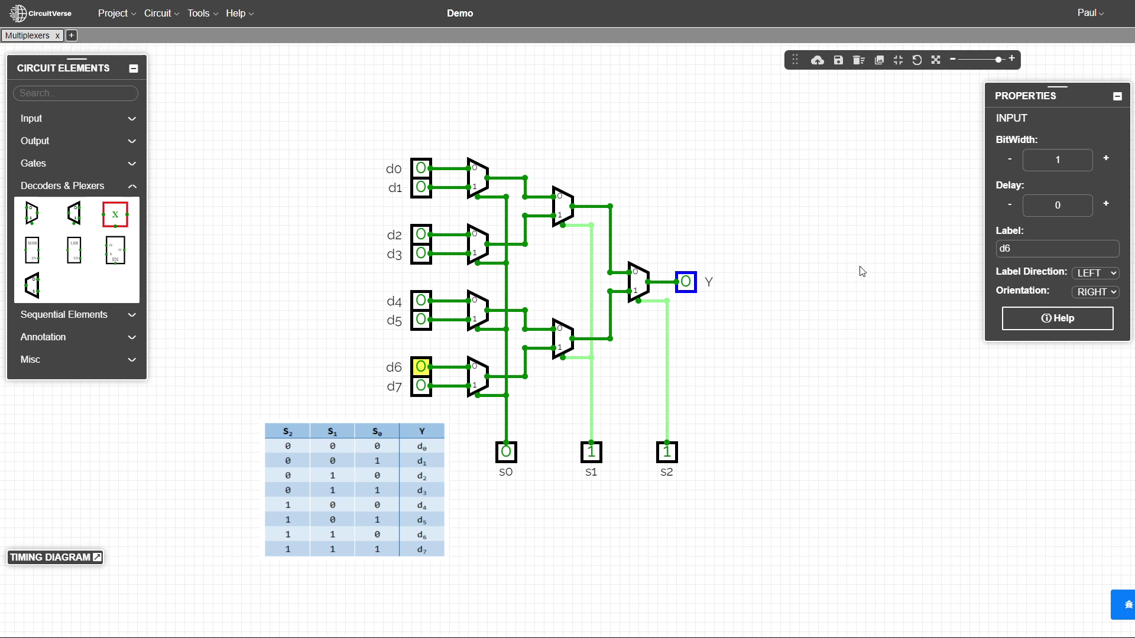
# Step: Paste a built-in 8-input multiplexer (control size 3, bit width 8) beside the 8-to-1 circuit
pyautogui.hotkey('ctrl', 'v')
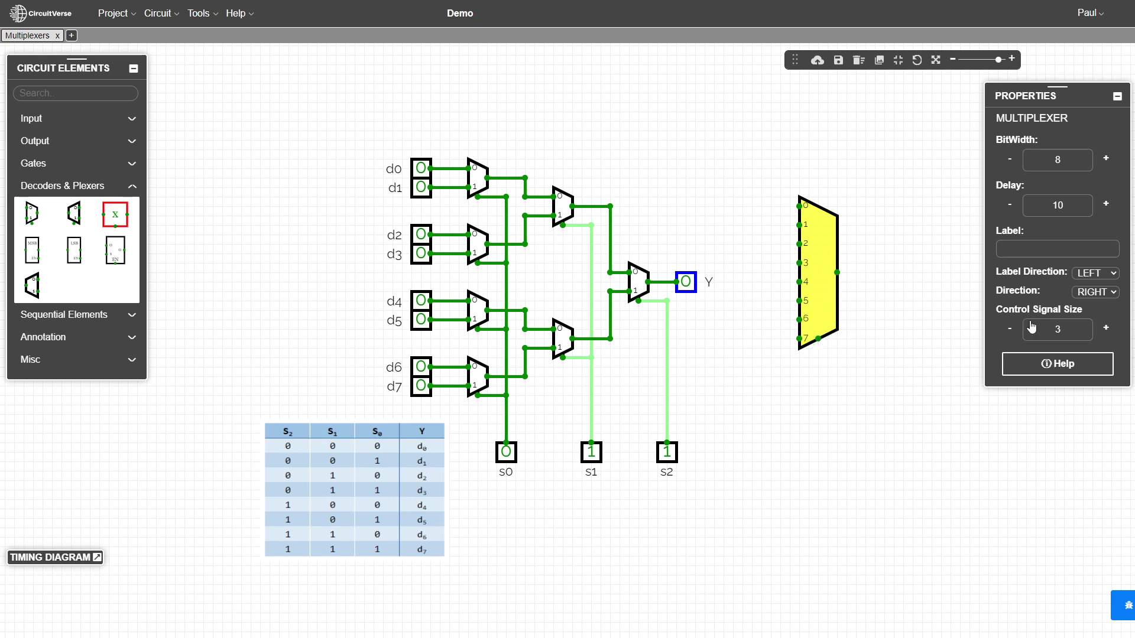
pyautogui.click(1103, 330)
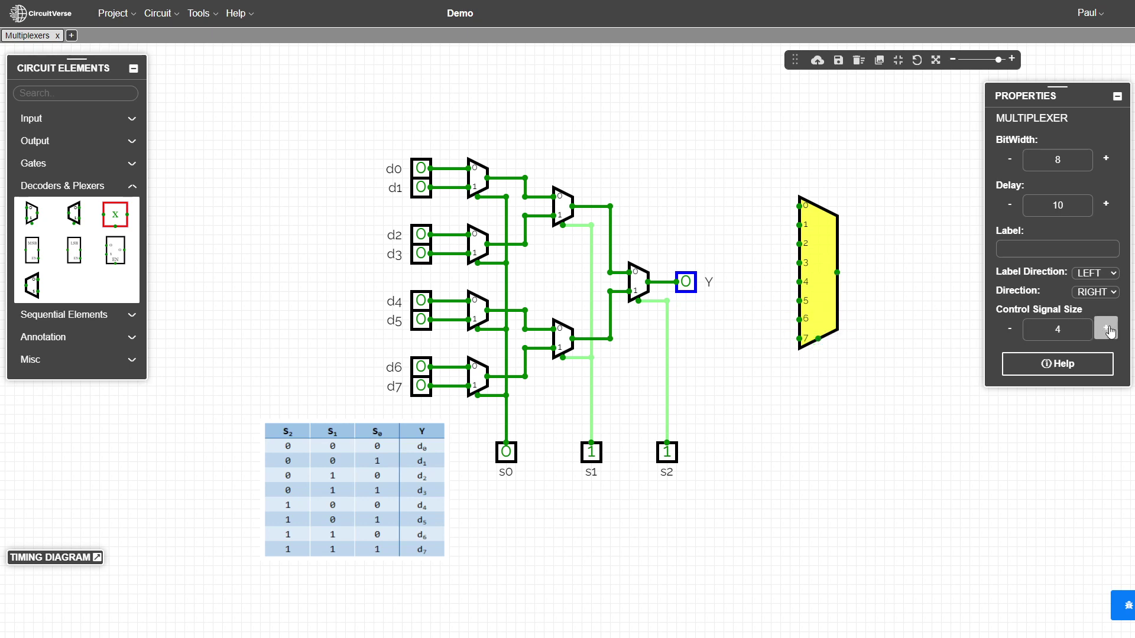
pyautogui.click(1008, 332)
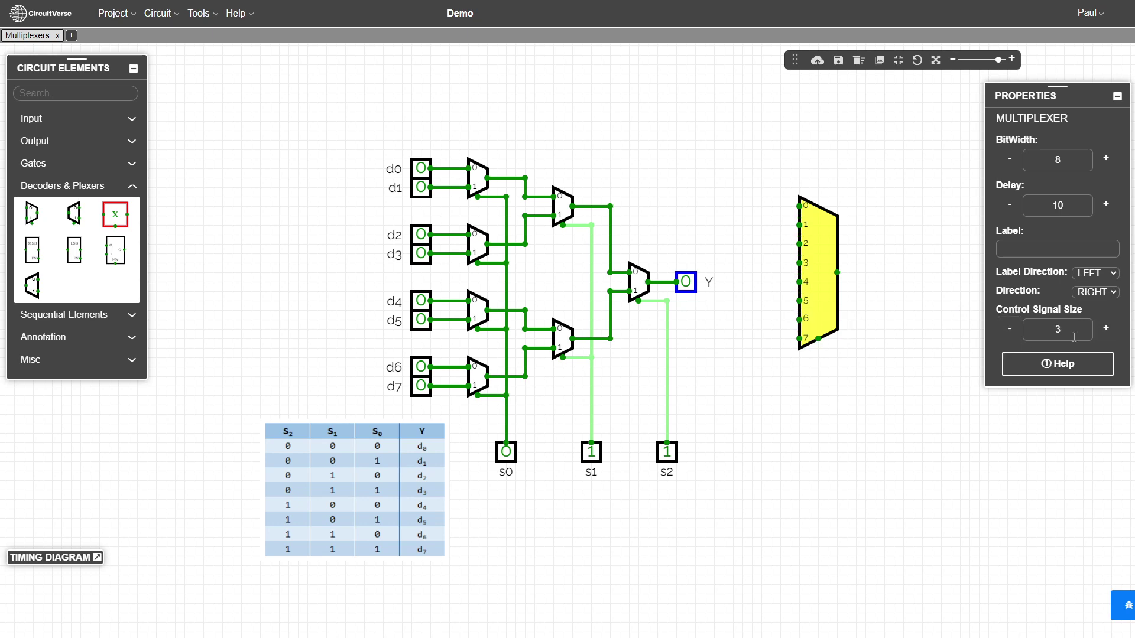